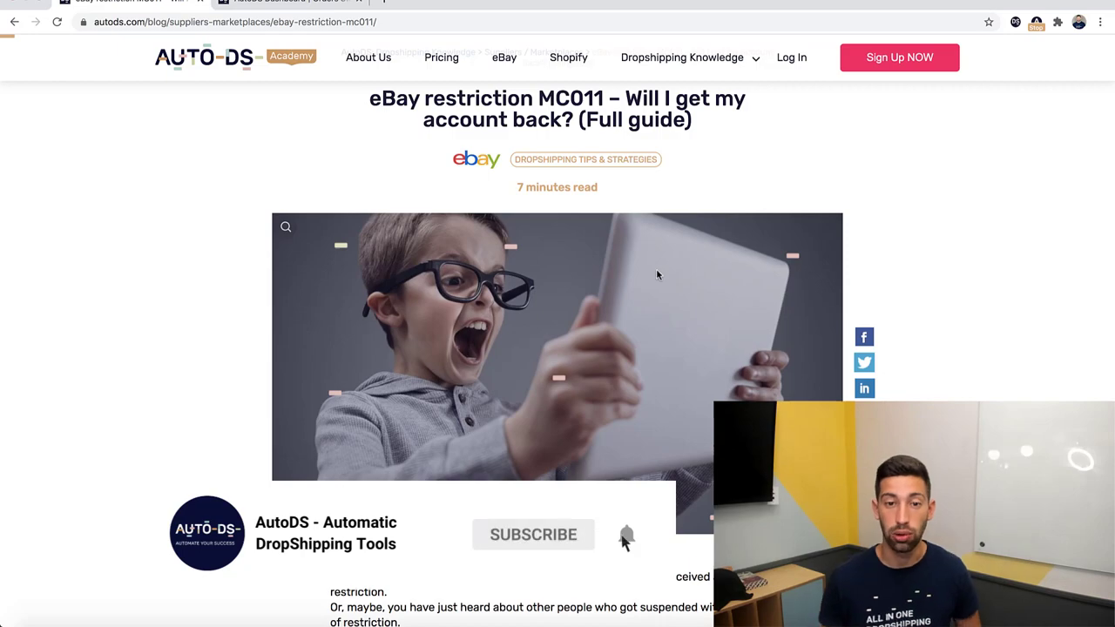
- Dismiss the notification prompt and view the enlarged MC011 email example screenshot
{"action": "scroll", "coordinate": [656, 270], "scroll_direction": "down", "scroll_amount": 10}
{"action": "left_click", "coordinate": [619, 100]}
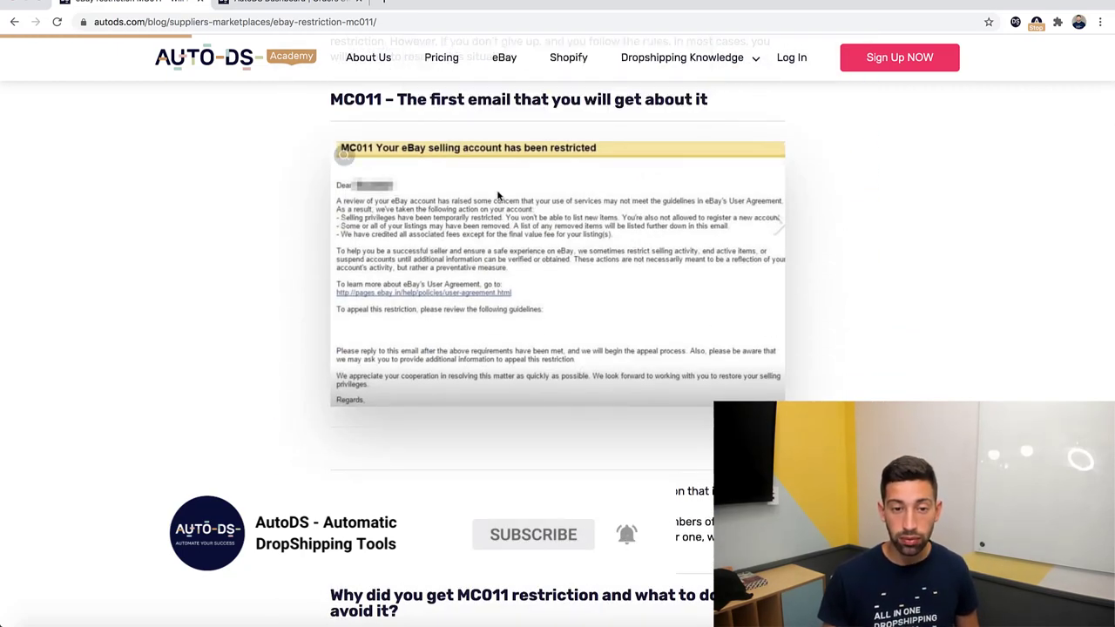
{"action": "left_click", "coordinate": [500, 195]}
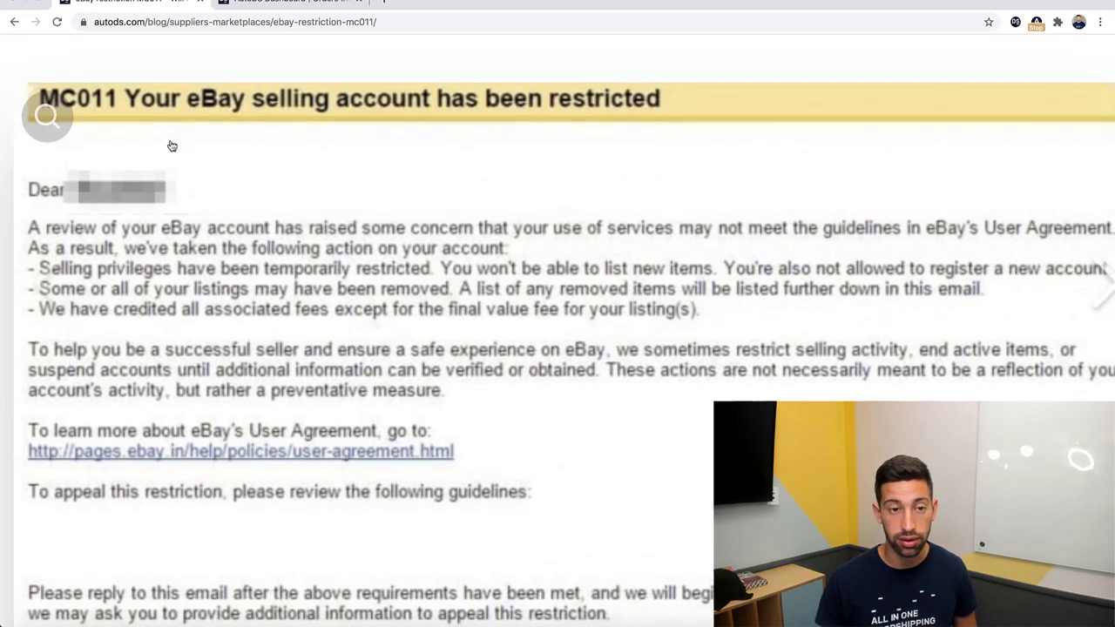
{"action": "scroll", "coordinate": [418, 348], "scroll_direction": "down", "scroll_amount": 3}
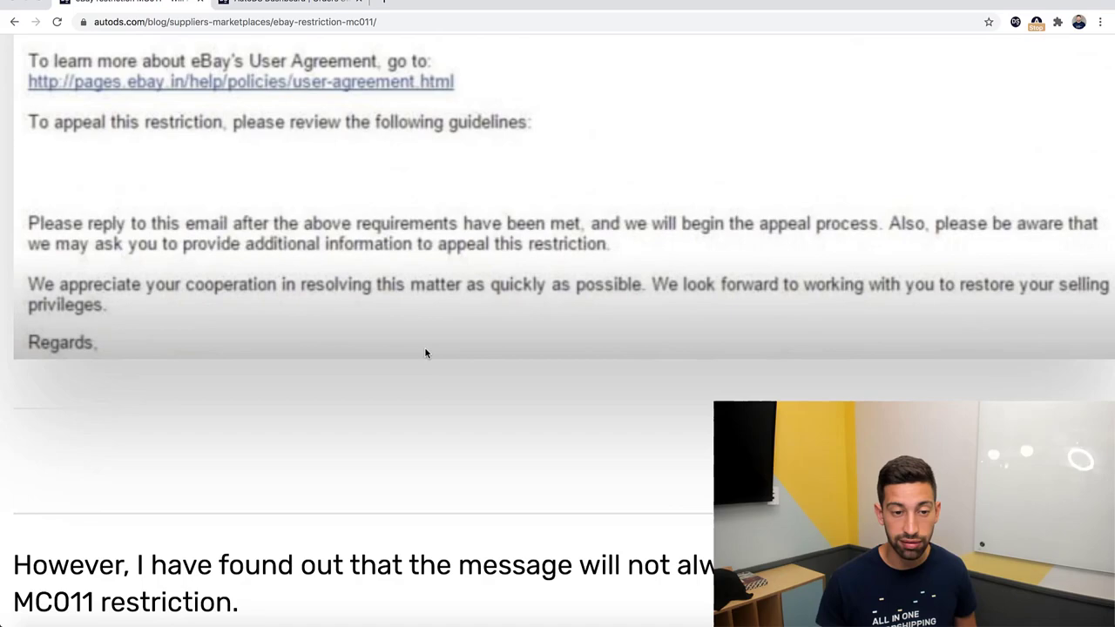
{"action": "left_click", "coordinate": [496, 325]}
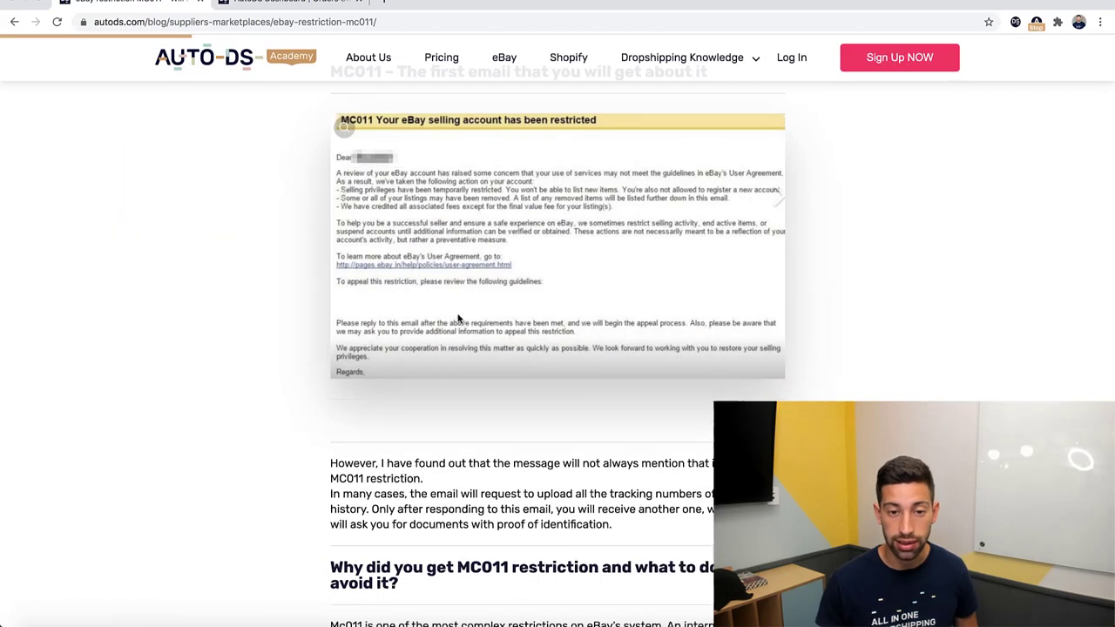
- Review the proof-of-merchandise email example, then return to the AutoDS orders dashboard
{"action": "scroll", "coordinate": [456, 319], "scroll_direction": "down", "scroll_amount": 15}
{"action": "scroll", "coordinate": [453, 321], "scroll_direction": "down", "scroll_amount": 6}
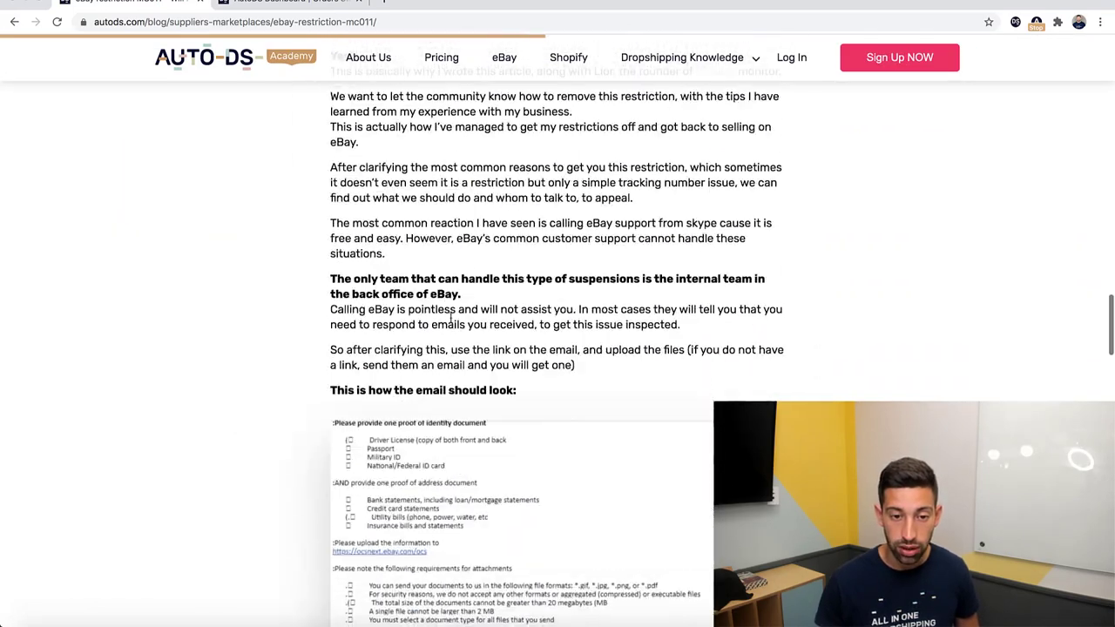
{"action": "left_click", "coordinate": [413, 351]}
{"action": "scroll", "coordinate": [417, 350], "scroll_direction": "down", "scroll_amount": 5}
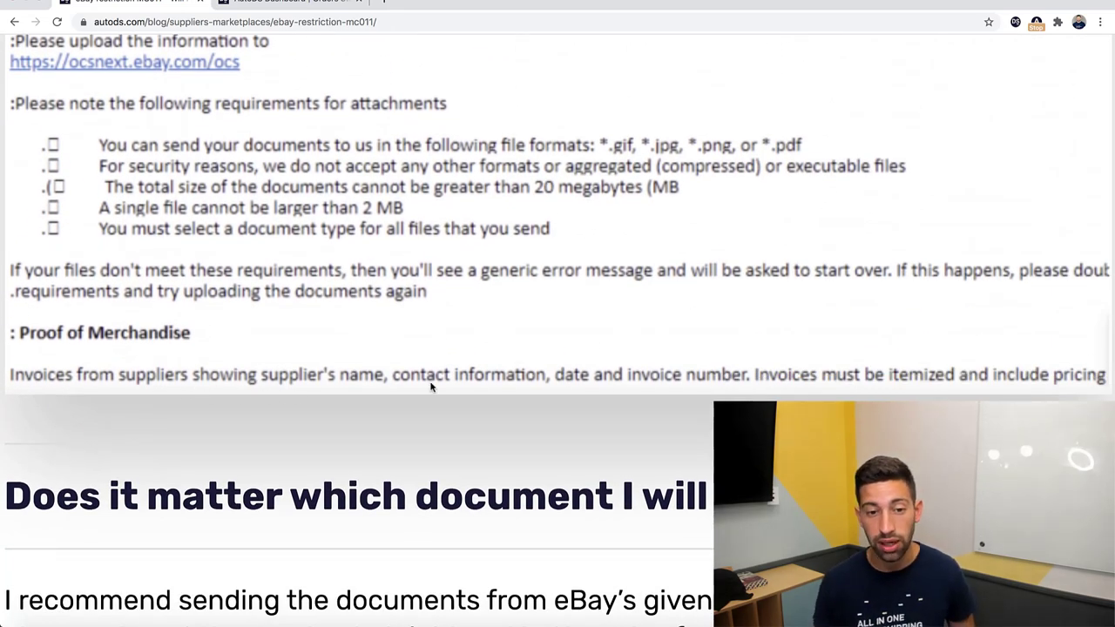
{"action": "scroll", "coordinate": [592, 383], "scroll_direction": "right", "scroll_amount": 2}
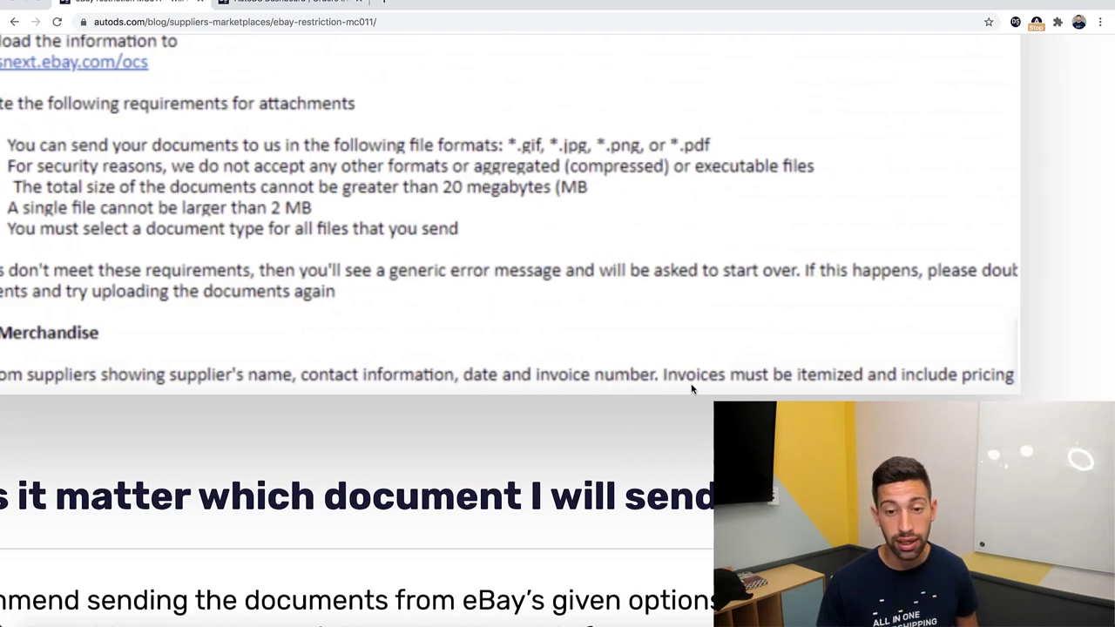
{"action": "scroll", "coordinate": [242, 358], "scroll_direction": "left", "scroll_amount": 1}
{"action": "scroll", "coordinate": [241, 352], "scroll_direction": "down", "scroll_amount": 5}
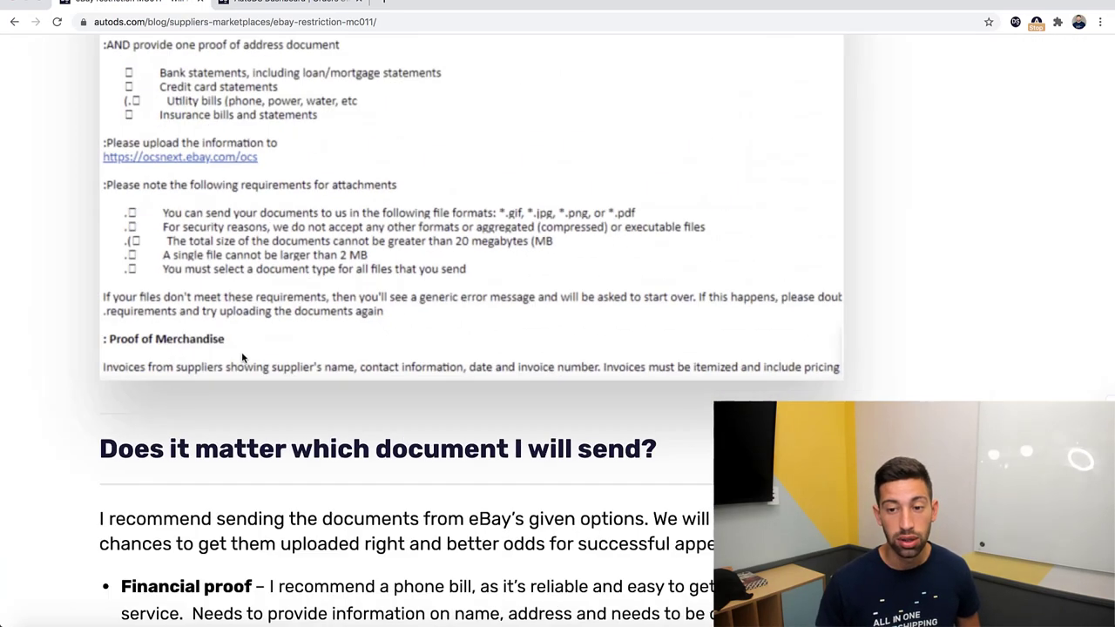
{"action": "scroll", "coordinate": [241, 352], "scroll_direction": "up", "scroll_amount": 3}
{"action": "left_click", "coordinate": [306, 5]}
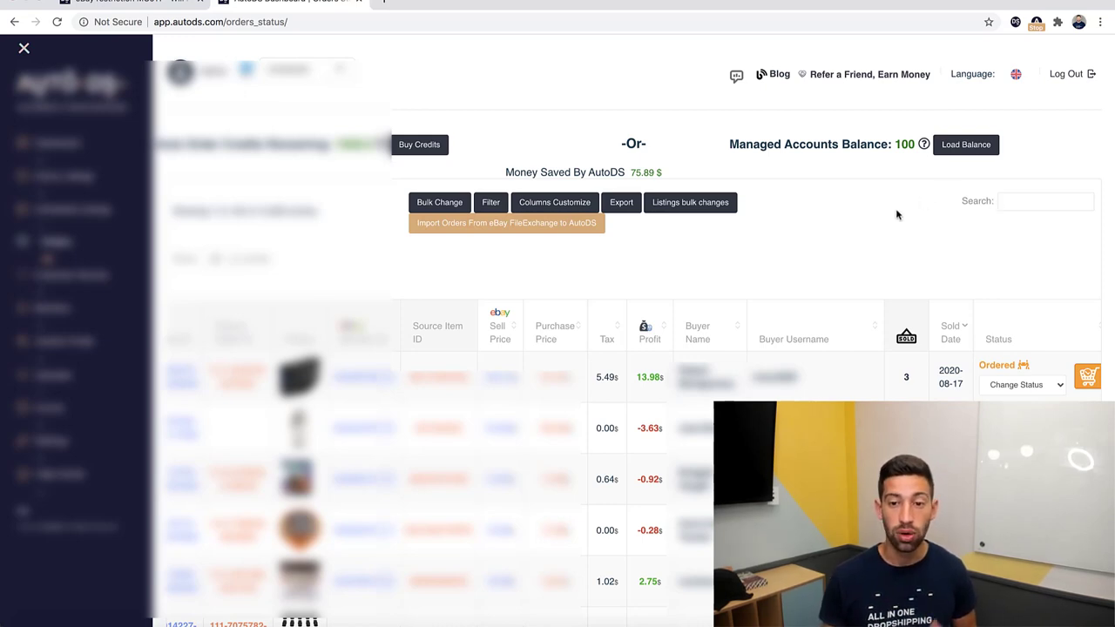
- Open the Load Balance window and view its History of managed-orders charges
{"action": "left_click", "coordinate": [969, 146]}
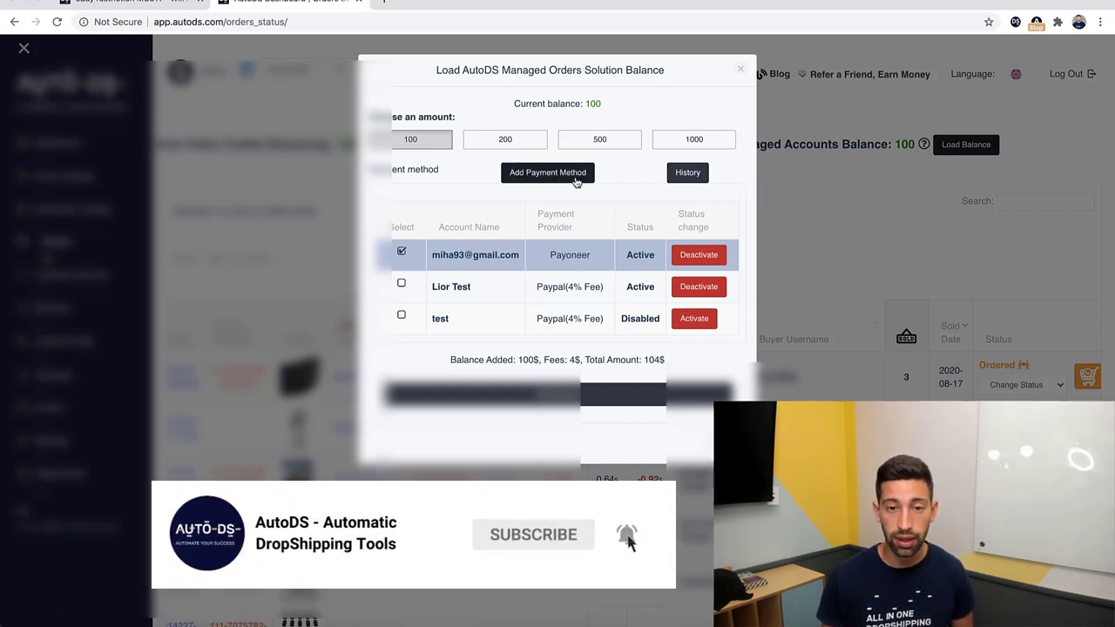
{"action": "left_click", "coordinate": [687, 173]}
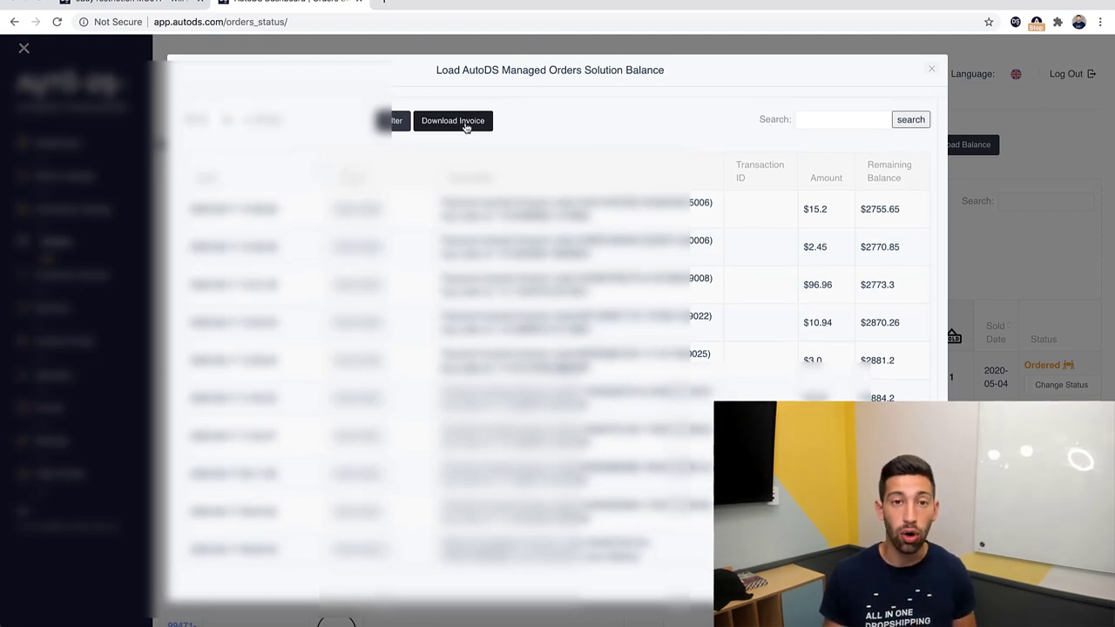
- Generate the managed-orders invoice for Aug 1–17, 2020 and download the file
{"action": "left_click", "coordinate": [466, 124]}
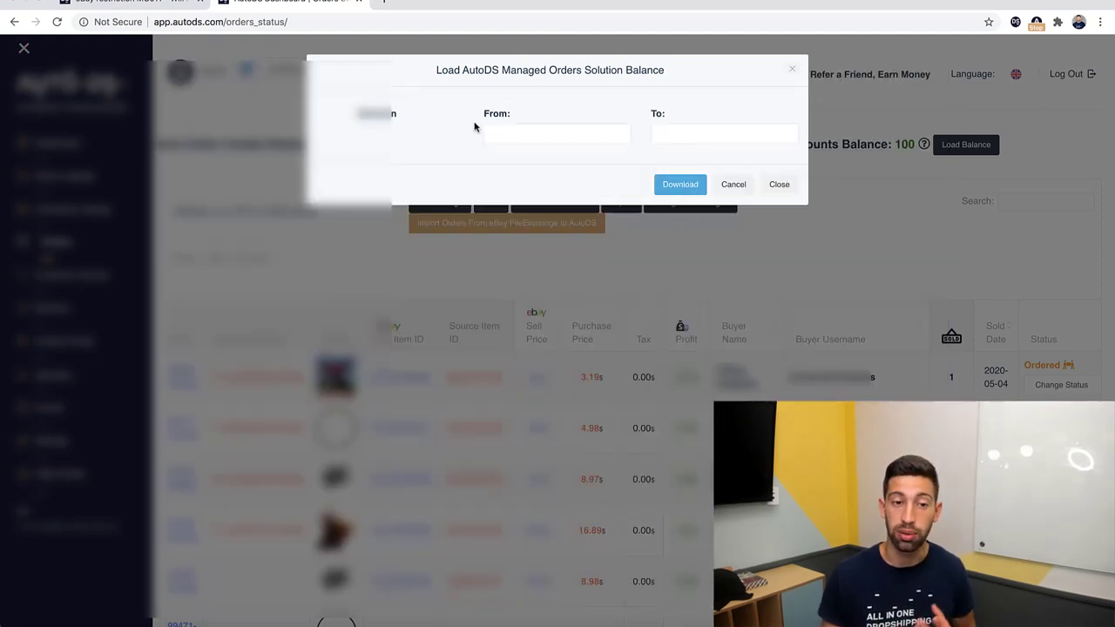
{"action": "left_click", "coordinate": [501, 132]}
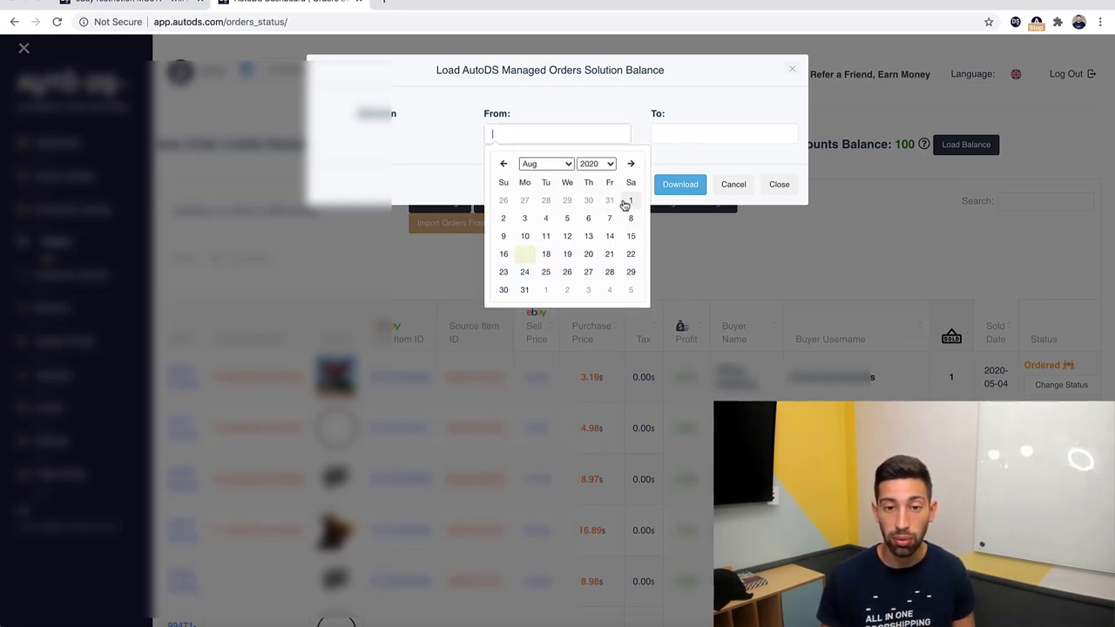
{"action": "left_click", "coordinate": [631, 202]}
{"action": "left_click", "coordinate": [692, 136]}
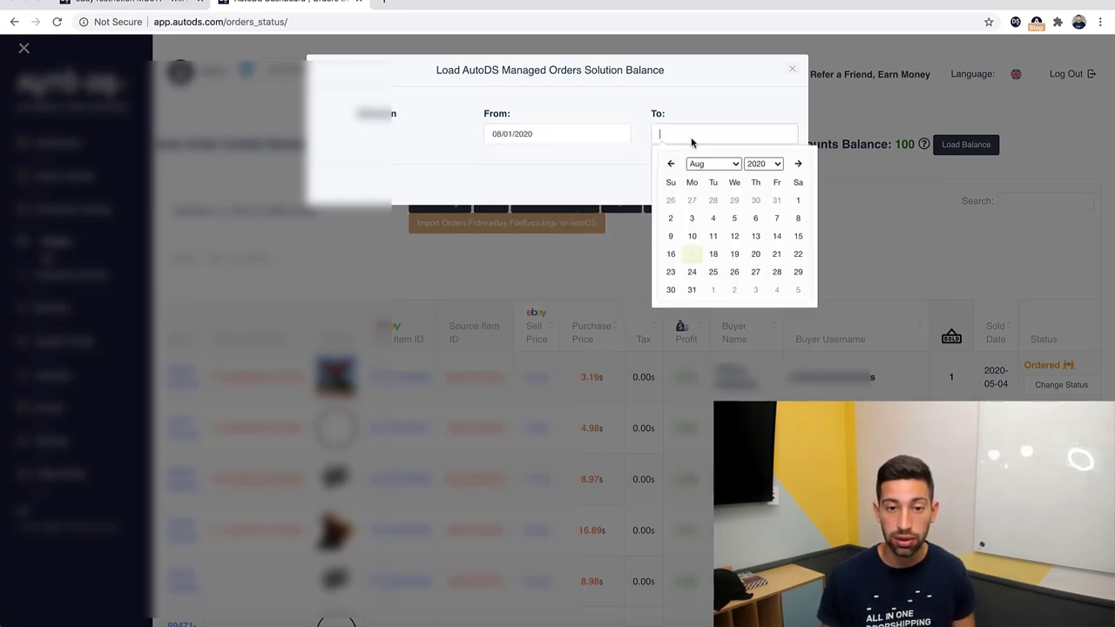
{"action": "left_click", "coordinate": [689, 251]}
{"action": "left_click", "coordinate": [679, 191]}
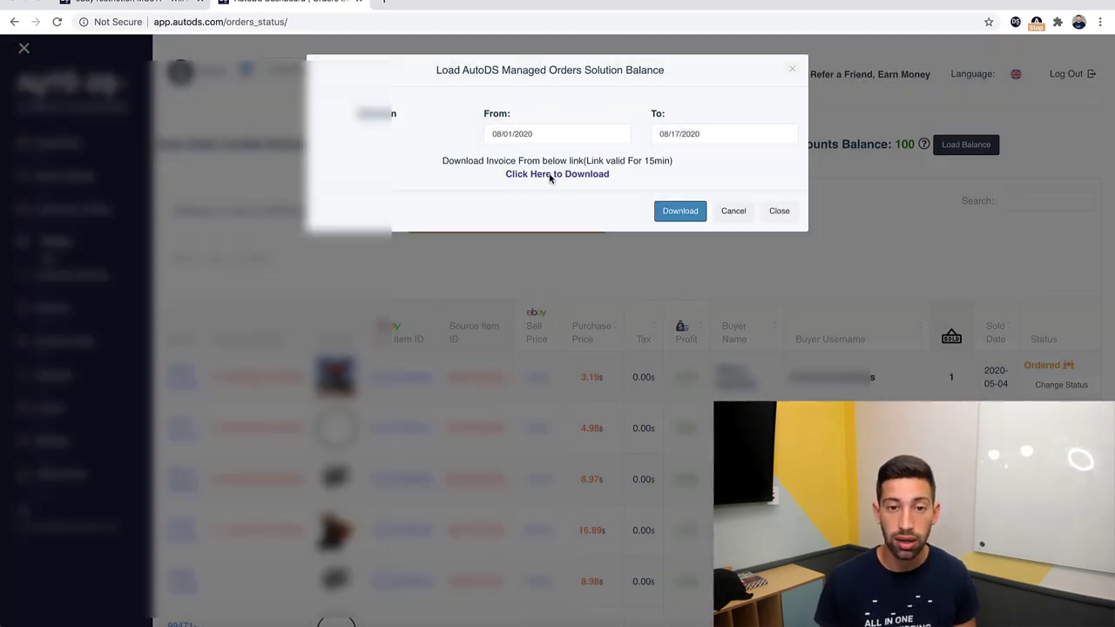
{"action": "left_click_drag", "start_coordinate": [653, 179], "coordinate": [480, 177]}
{"action": "left_click", "coordinate": [473, 181]}
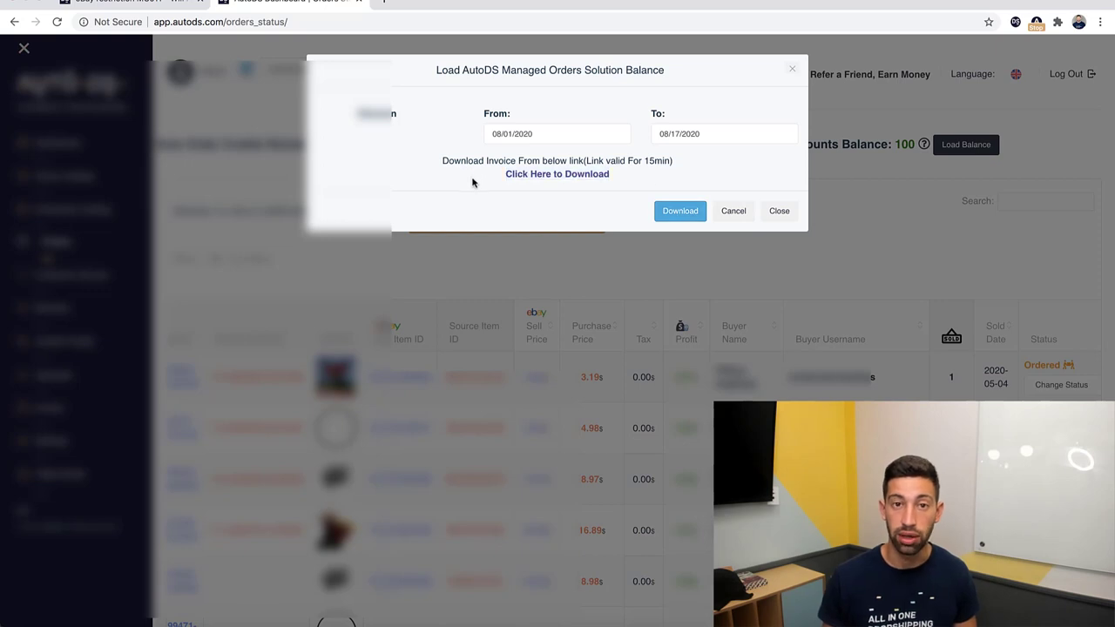
{"action": "left_click", "coordinate": [558, 182]}
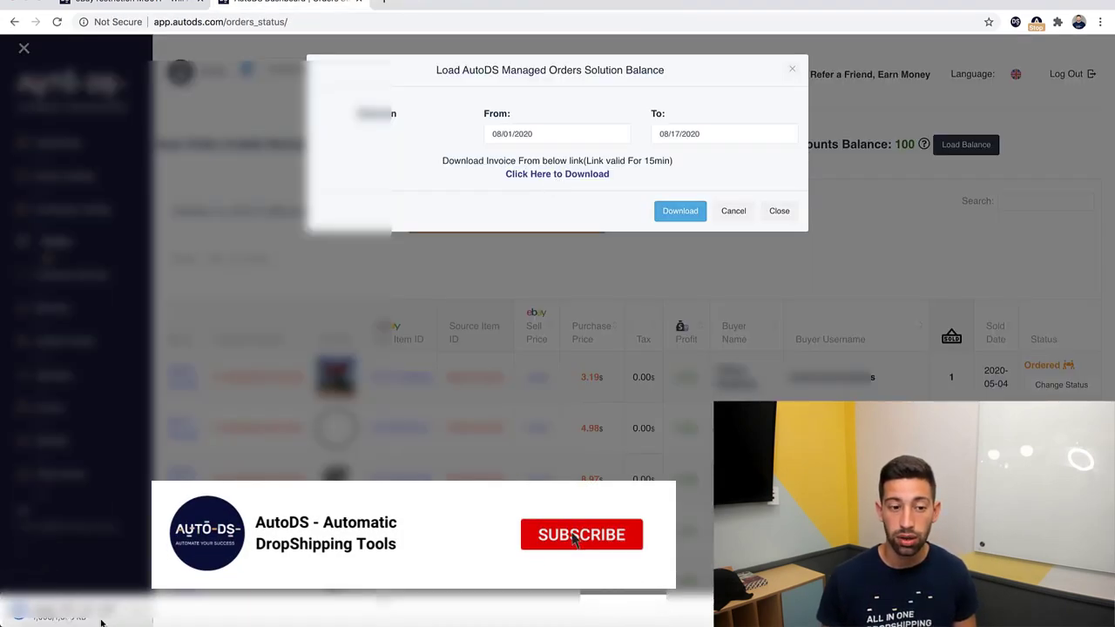
- Open the 71-page invoice PDF and check the 2020-08-01 order summary date
{"action": "left_click", "coordinate": [74, 610]}
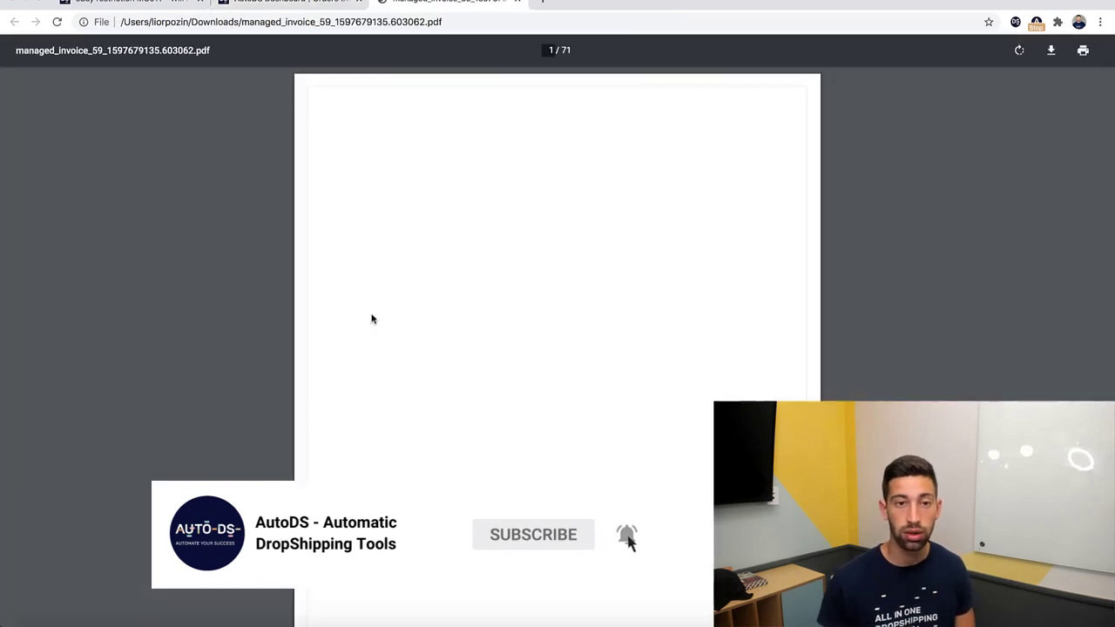
{"action": "scroll", "coordinate": [603, 296], "scroll_direction": "down", "scroll_amount": 10}
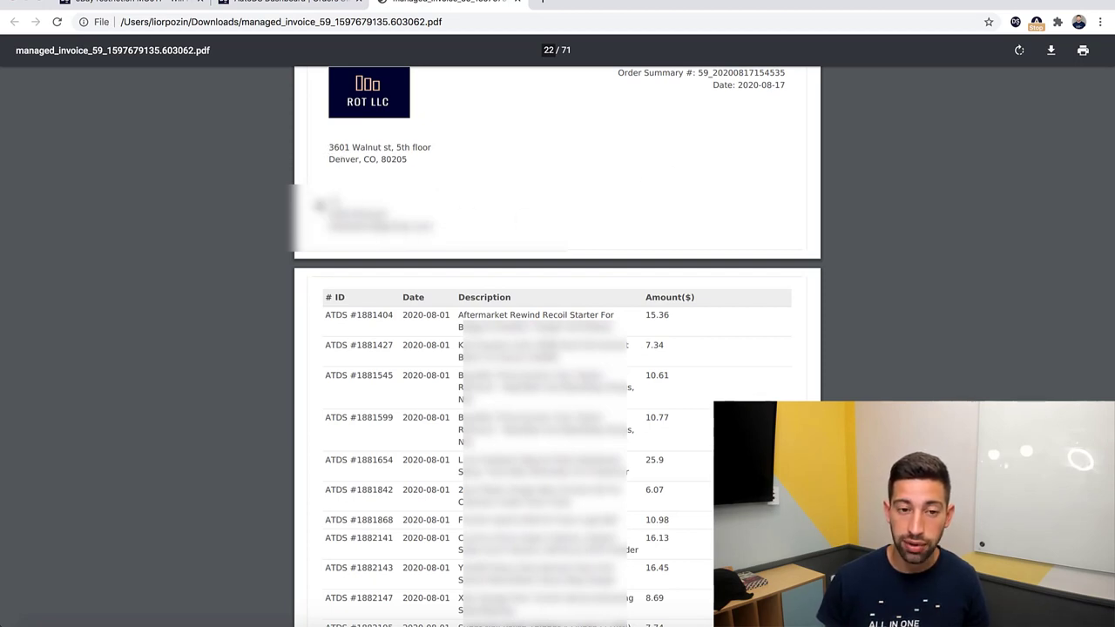
{"action": "left_click_drag", "start_coordinate": [697, 73], "coordinate": [780, 85]}
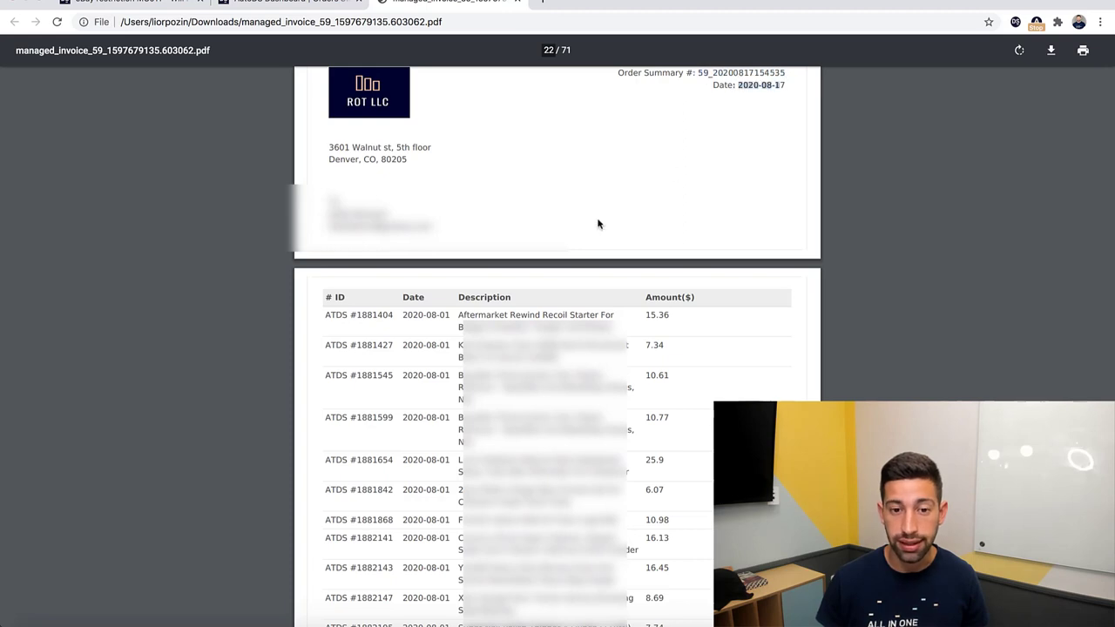
{"action": "left_click", "coordinate": [384, 336]}
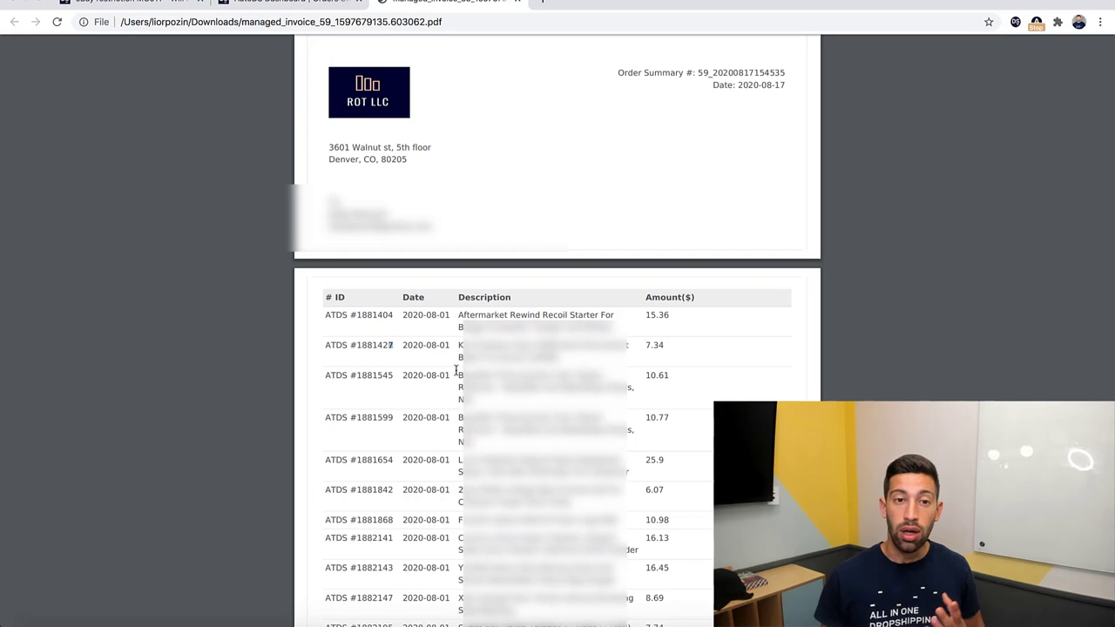
- Switch back to the AutoDS dashboard and cancel the invoice date-range dialog
{"action": "left_click", "coordinate": [327, 7]}
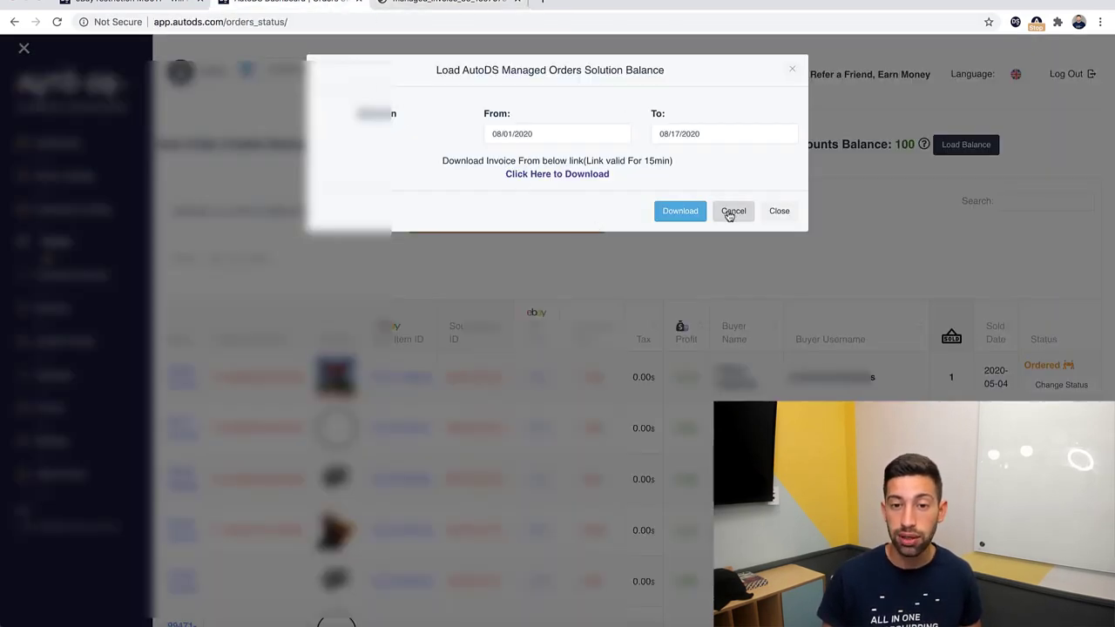
{"action": "left_click", "coordinate": [729, 214]}
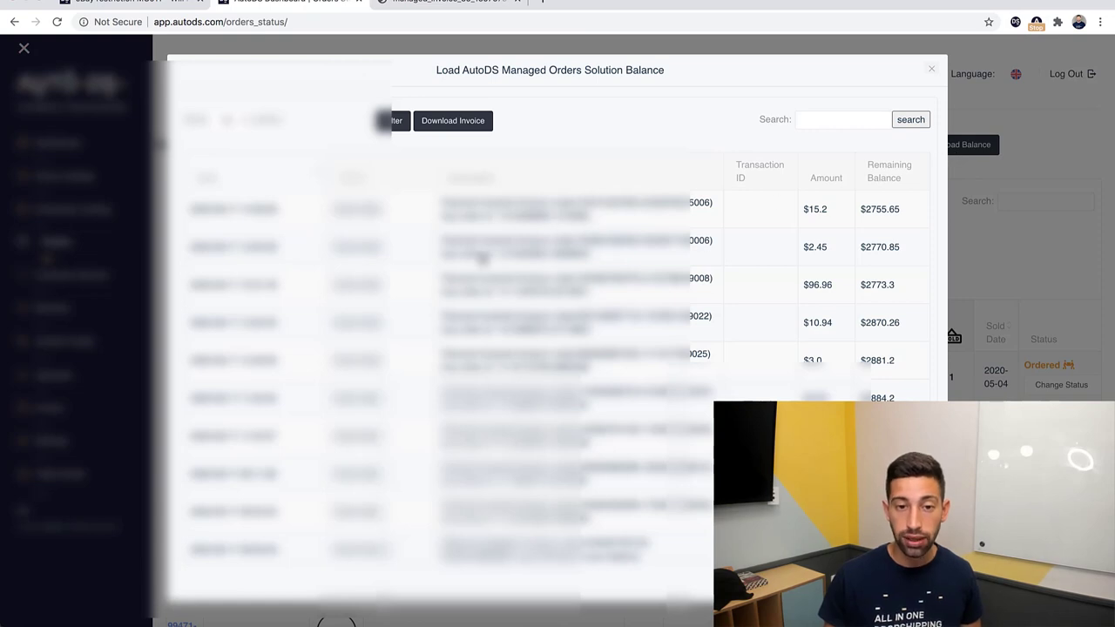